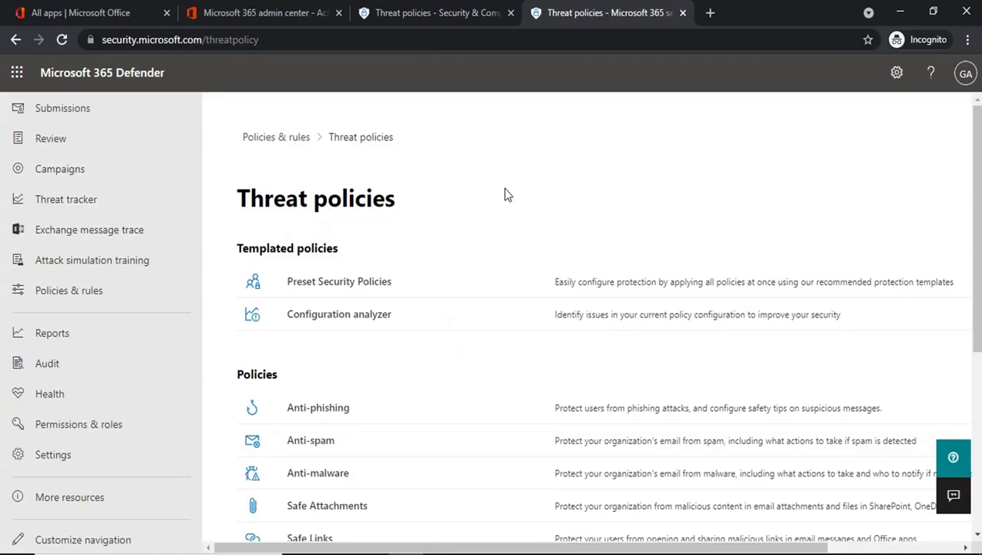
{"action": "left_click", "coordinate": [447, 12]}
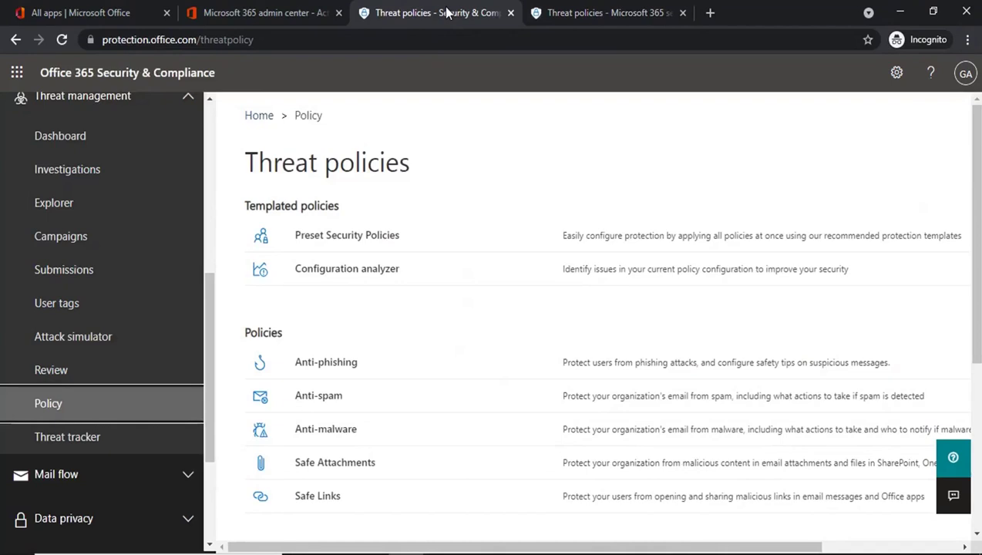
{"action": "scroll", "coordinate": [90, 231], "scroll_direction": "up", "scroll_amount": 1}
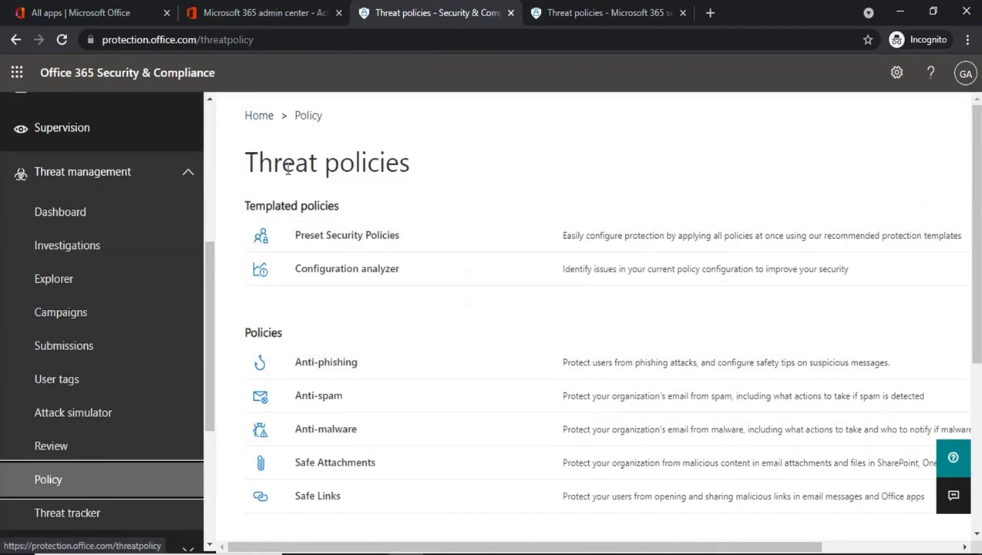
{"action": "left_click_drag", "start_coordinate": [256, 163], "coordinate": [380, 163]}
{"action": "left_click", "coordinate": [385, 185]}
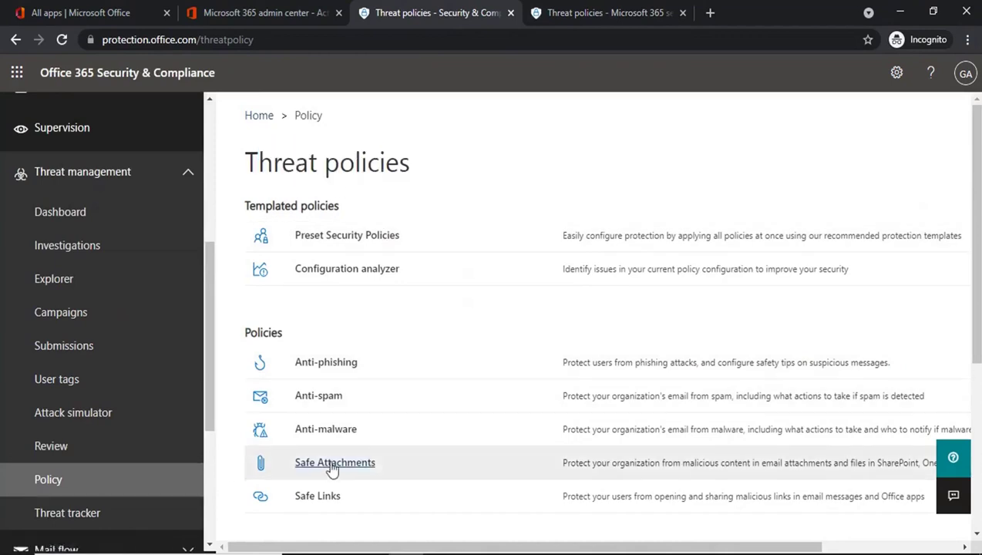
{"action": "scroll", "coordinate": [319, 467], "scroll_direction": "down", "scroll_amount": 1}
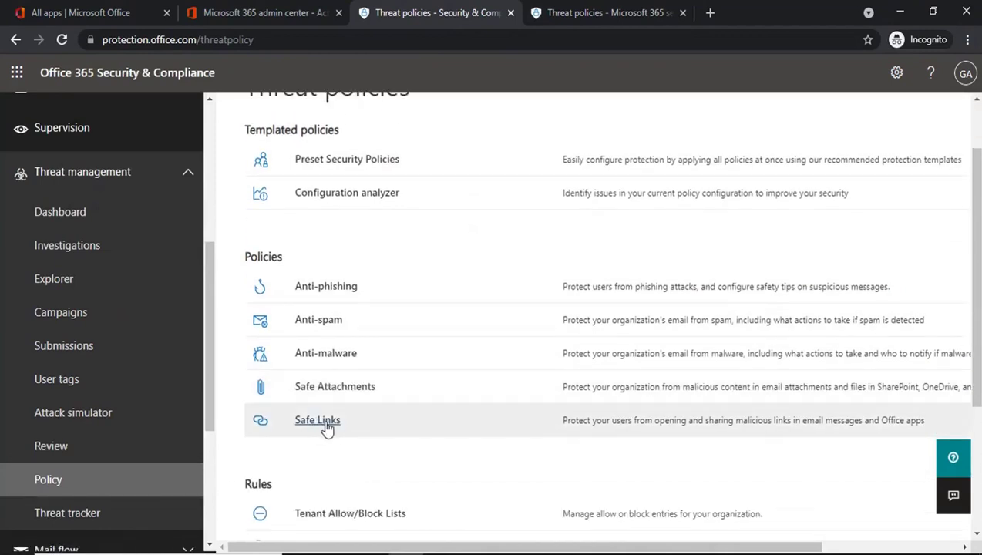
{"action": "left_click", "coordinate": [601, 10]}
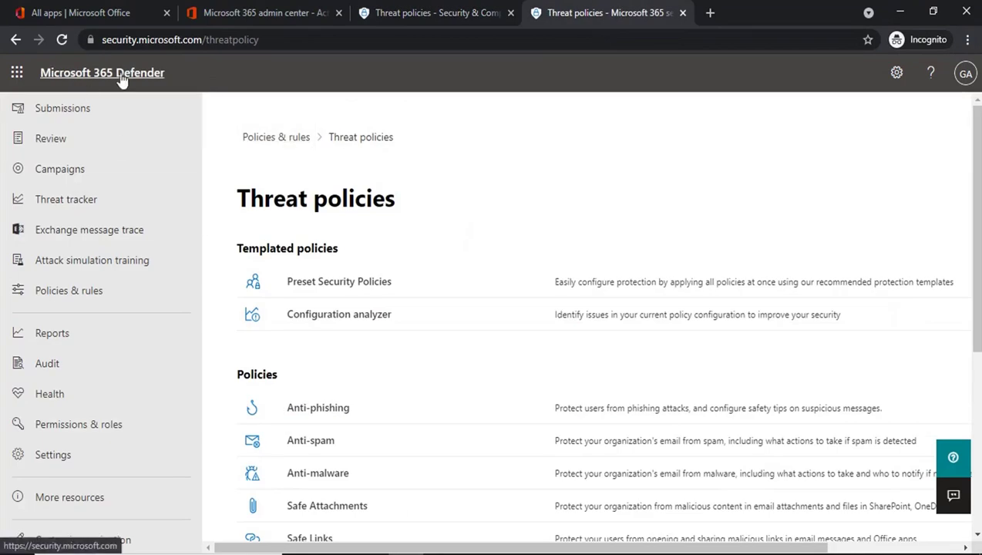
{"action": "left_click", "coordinate": [127, 301]}
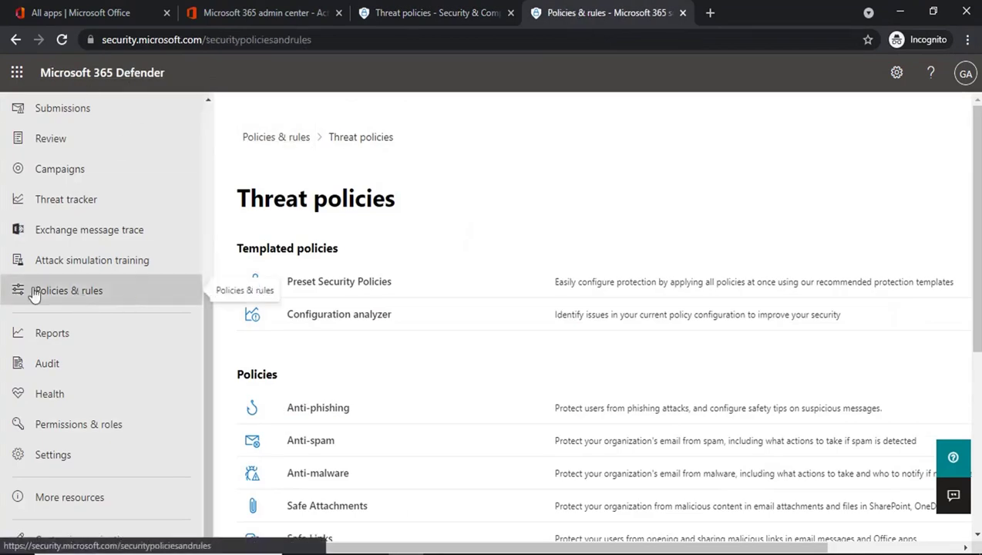
{"action": "left_click", "coordinate": [316, 272]}
{"action": "scroll", "coordinate": [485, 362], "scroll_direction": "down", "scroll_amount": 2}
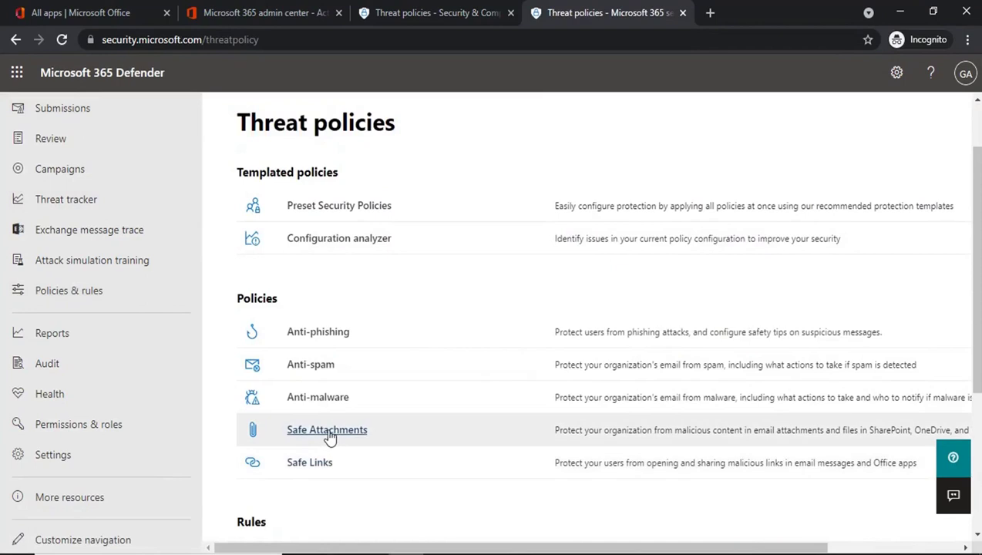
- Create a new Safe Attachments policy named 'Test' and advance to Users and domains
{"action": "left_click", "coordinate": [327, 432]}
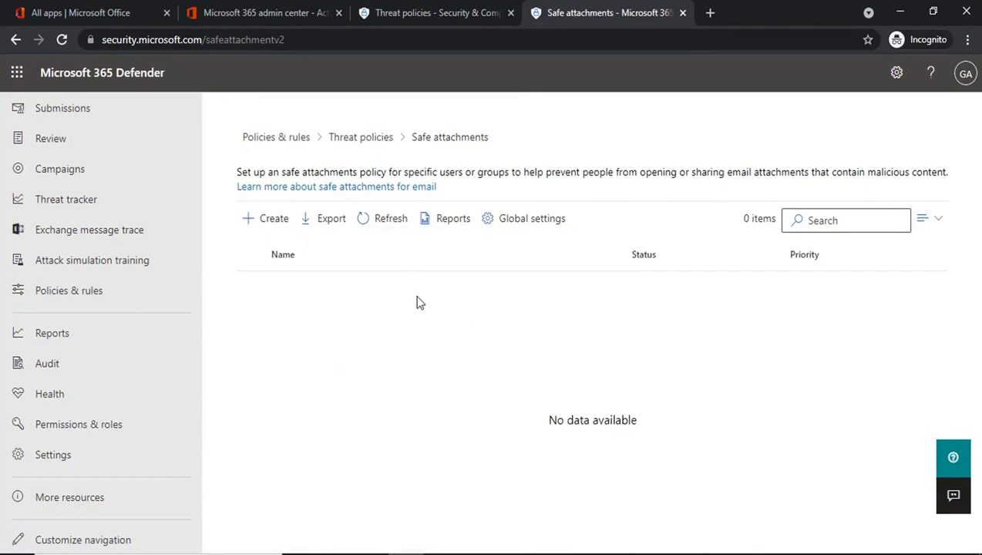
{"action": "left_click", "coordinate": [275, 220]}
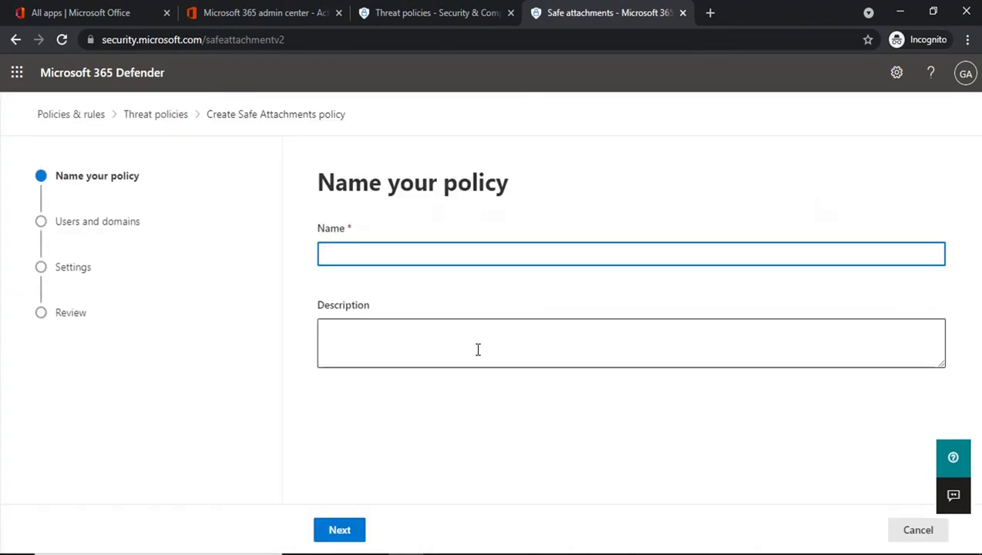
{"action": "type", "text": "Test"}
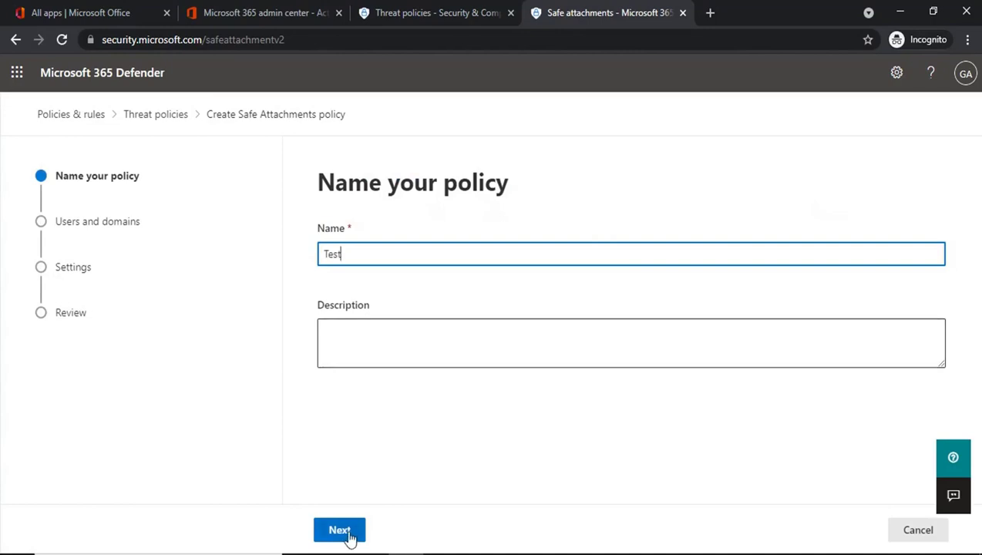
{"action": "left_click", "coordinate": [339, 530]}
{"action": "left_click_drag", "start_coordinate": [315, 225], "coordinate": [541, 226]}
- Add office365concepts.com as the included recipient domain
{"action": "left_click", "coordinate": [548, 229]}
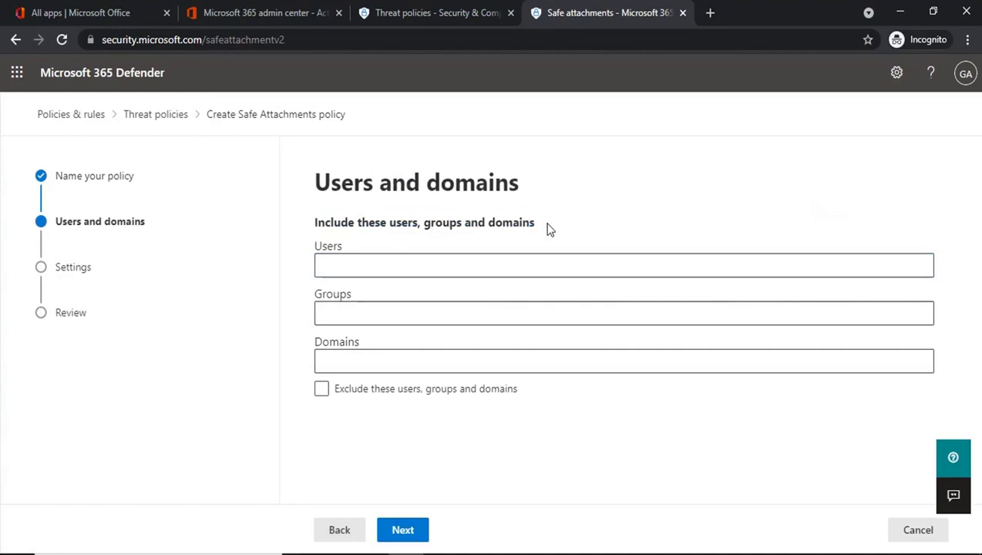
{"action": "left_click", "coordinate": [348, 315]}
{"action": "left_click", "coordinate": [348, 362]}
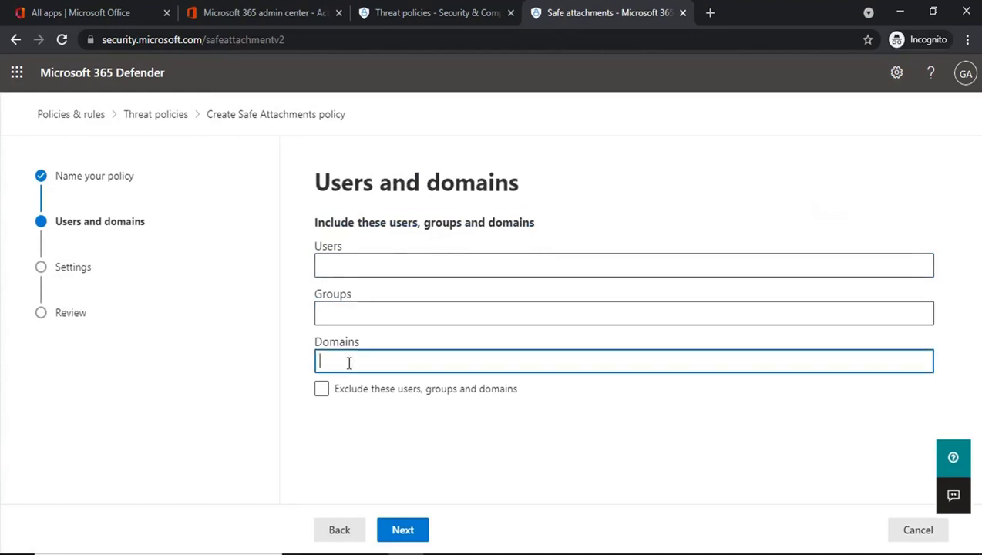
{"action": "type", "text": "office"}
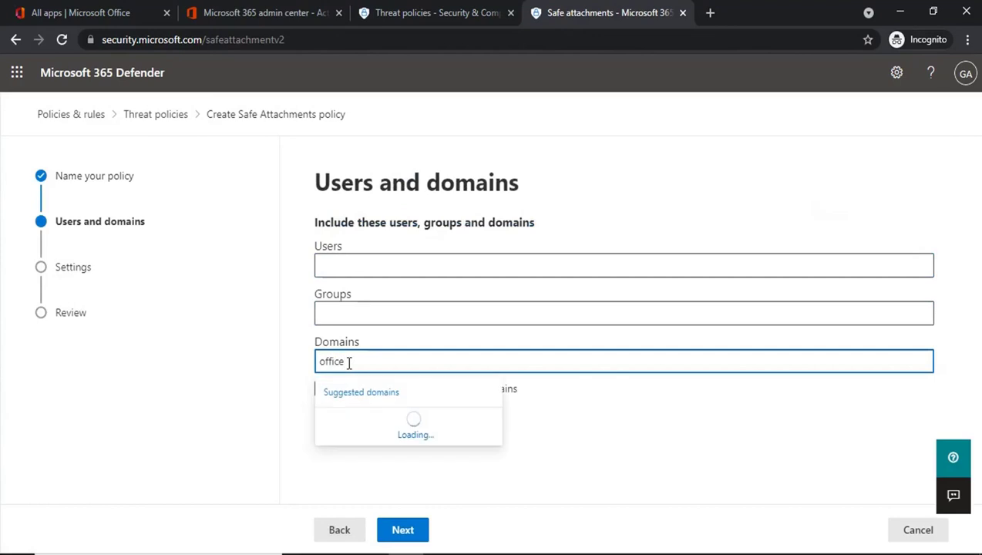
{"action": "type", "text": "365"}
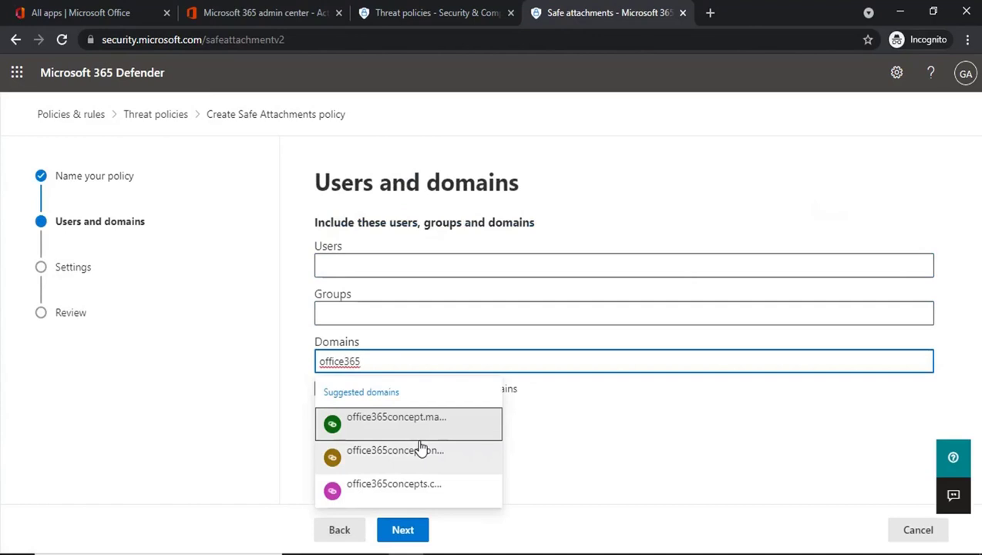
{"action": "left_click", "coordinate": [394, 491]}
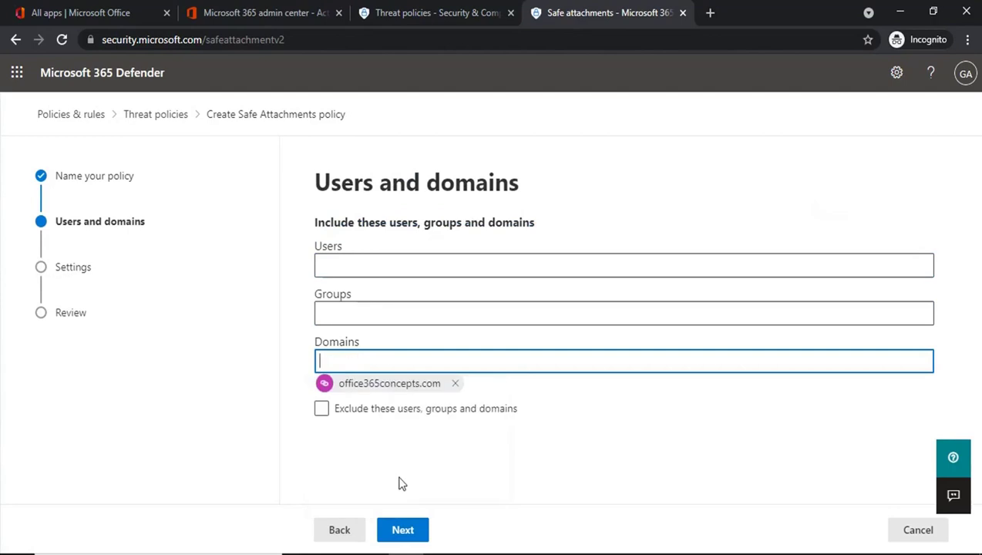
- Leave the users, groups and domains exclusions off and continue to the policy settings
{"action": "left_click", "coordinate": [409, 416]}
{"action": "left_click", "coordinate": [408, 414]}
{"action": "left_click", "coordinate": [322, 410]}
{"action": "scroll", "coordinate": [439, 424], "scroll_direction": "down", "scroll_amount": 1}
{"action": "left_click", "coordinate": [369, 399]}
{"action": "left_click", "coordinate": [367, 497]}
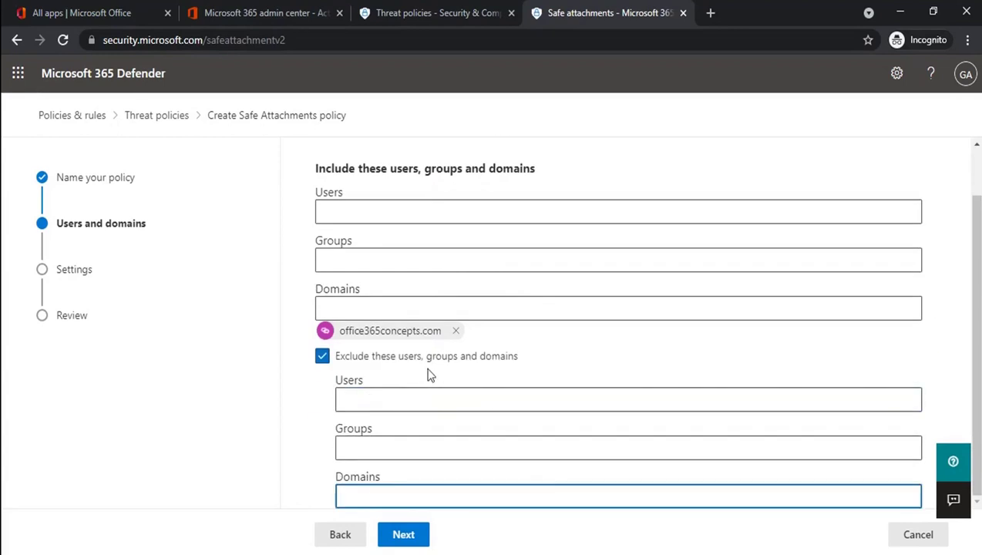
{"action": "left_click", "coordinate": [363, 394]}
{"action": "left_click", "coordinate": [364, 438]}
{"action": "left_click", "coordinate": [364, 488]}
{"action": "left_click", "coordinate": [364, 399]}
{"action": "left_click", "coordinate": [358, 446]}
{"action": "left_click", "coordinate": [355, 495]}
{"action": "left_click", "coordinate": [339, 358]}
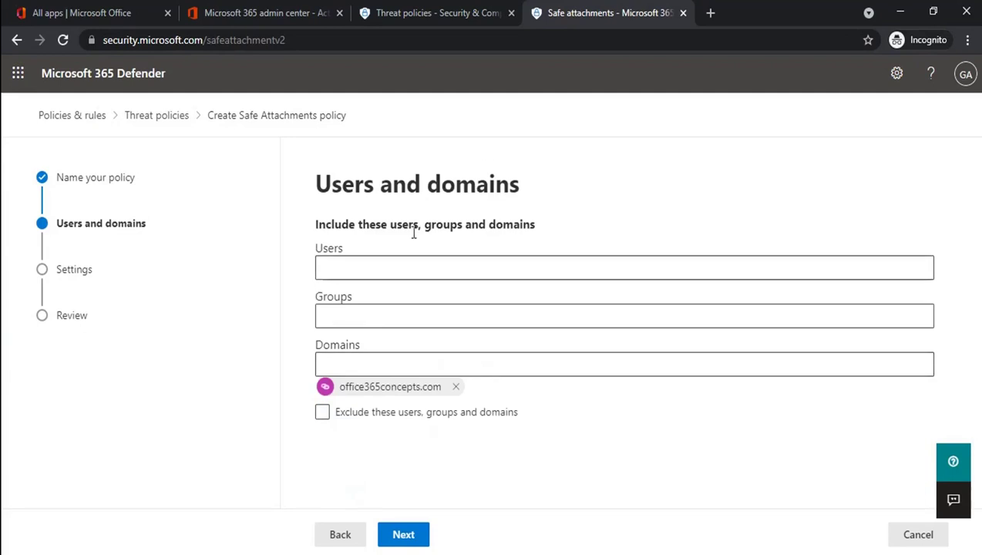
{"action": "left_click", "coordinate": [401, 535]}
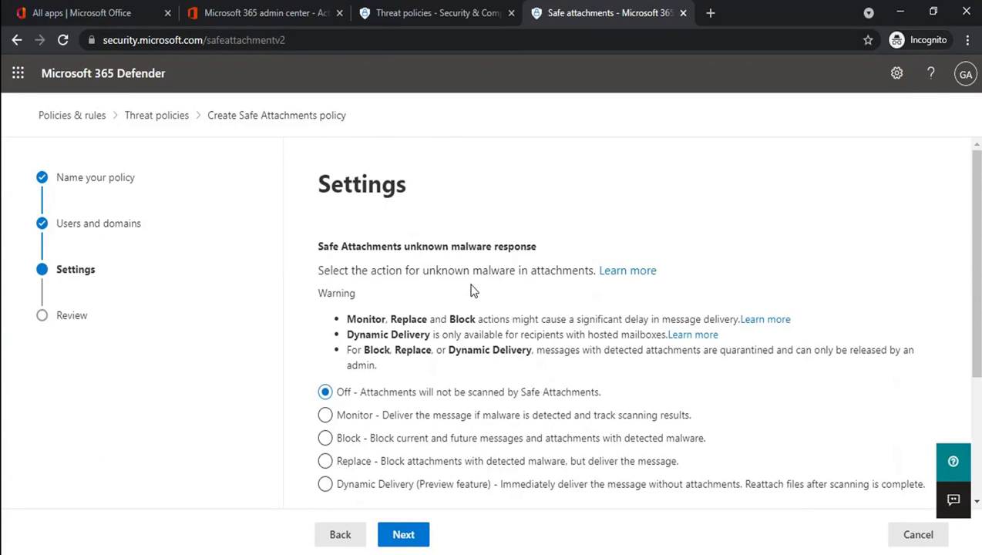
- Choose Dynamic Delivery as the unknown malware response, passing over Monitor, Block and Replace
{"action": "scroll", "coordinate": [473, 290], "scroll_direction": "down", "scroll_amount": 2}
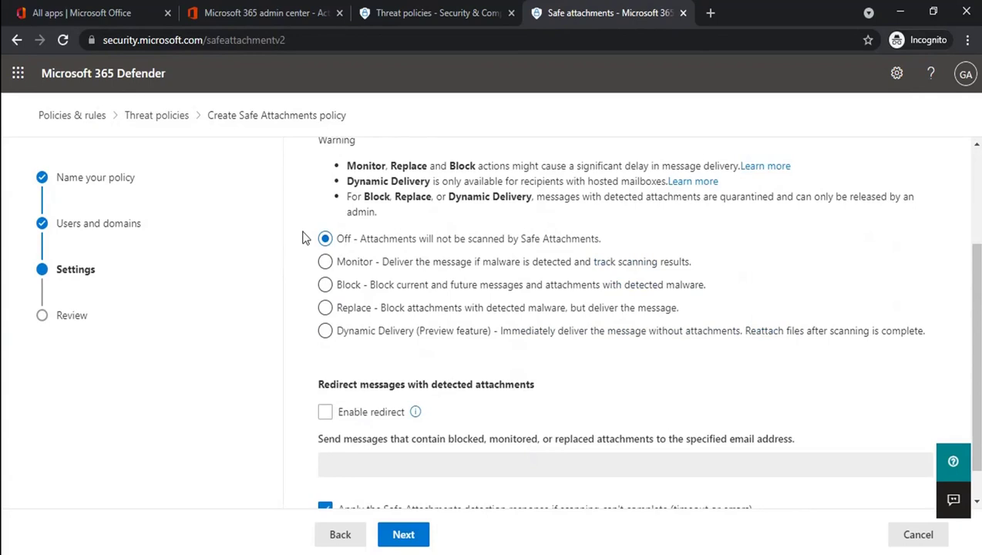
{"action": "left_click", "coordinate": [323, 261]}
{"action": "left_click", "coordinate": [324, 285]}
{"action": "left_click", "coordinate": [325, 308]}
{"action": "left_click", "coordinate": [300, 330]}
{"action": "scroll", "coordinate": [304, 329], "scroll_direction": "down", "scroll_amount": 1}
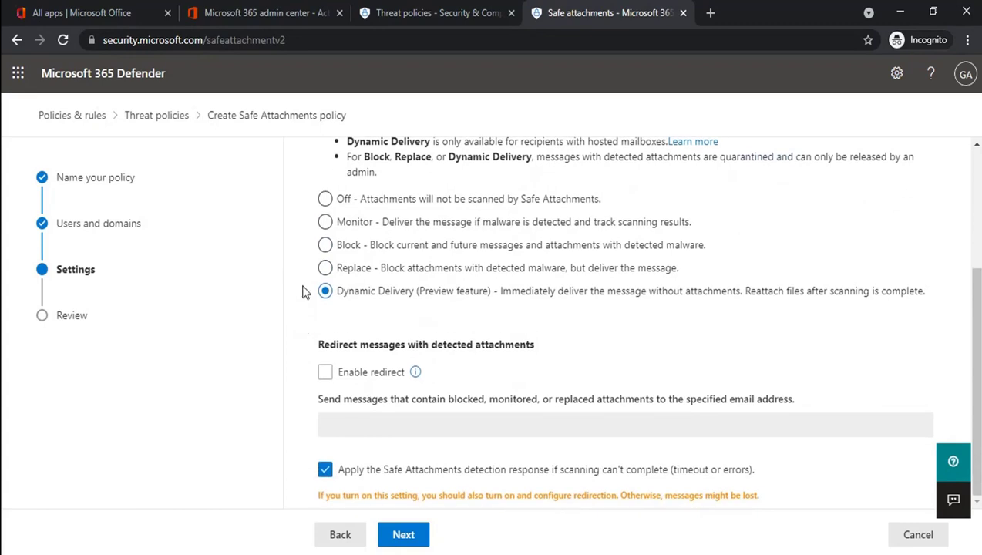
- Keep Enable redirect off and continue to the Test policy's review summary
{"action": "left_click", "coordinate": [325, 371]}
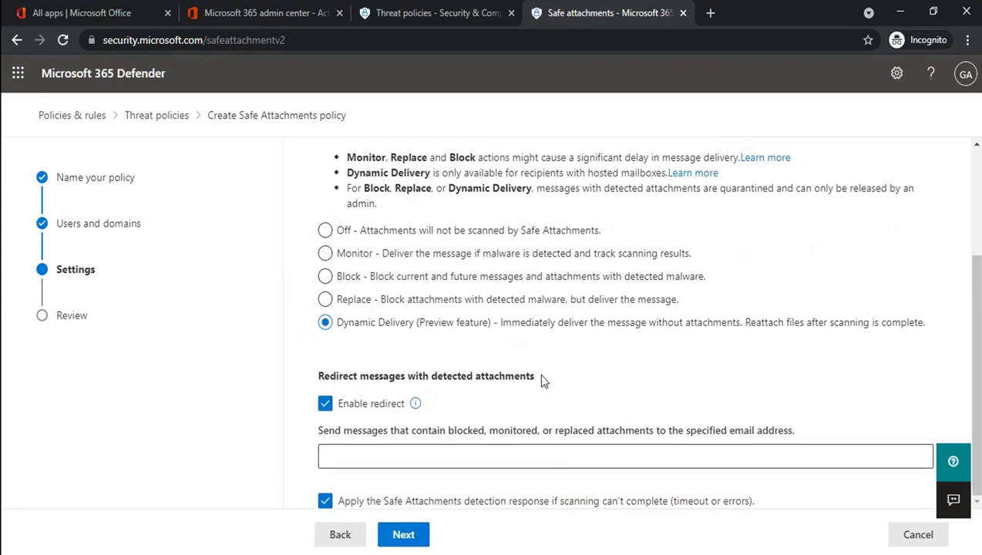
{"action": "left_click", "coordinate": [400, 455]}
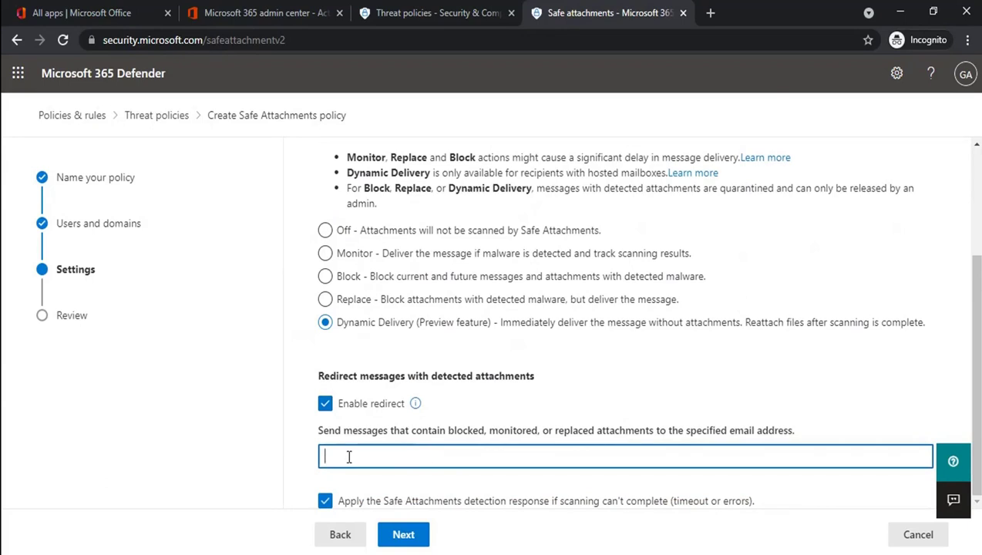
{"action": "left_click", "coordinate": [325, 405]}
{"action": "left_click", "coordinate": [377, 500]}
{"action": "left_click", "coordinate": [377, 256]}
{"action": "left_click", "coordinate": [400, 534]}
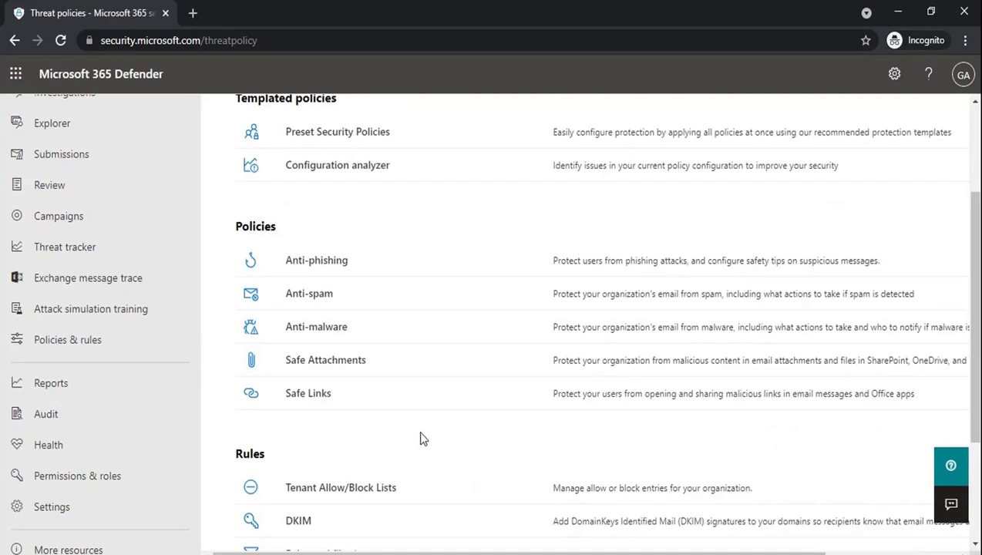
- Open the Safe Links policies page from Threat policies
{"action": "left_click", "coordinate": [313, 396]}
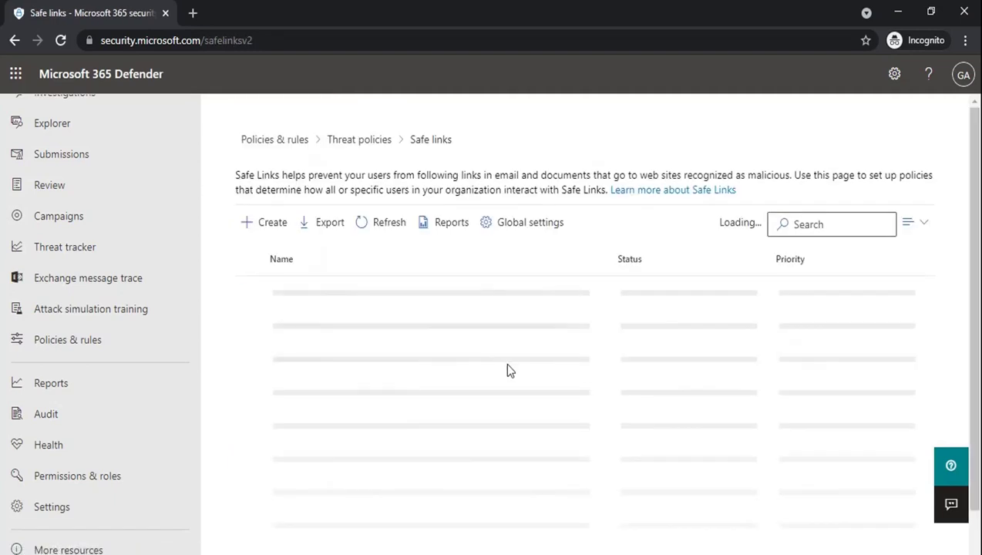
- Create a new Safe Links policy named 'Test' and advance to Users and domains
{"action": "left_click", "coordinate": [271, 232]}
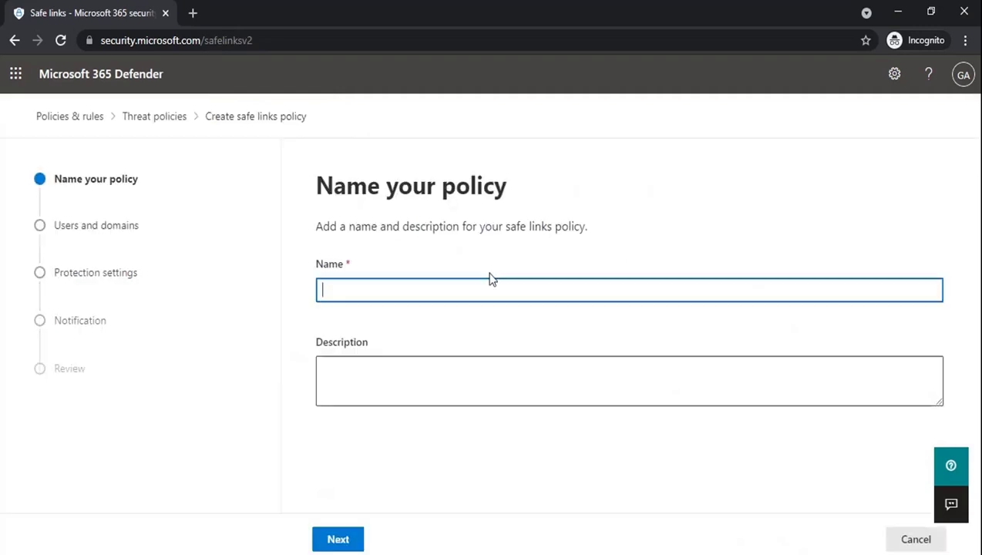
{"action": "type", "text": "Test"}
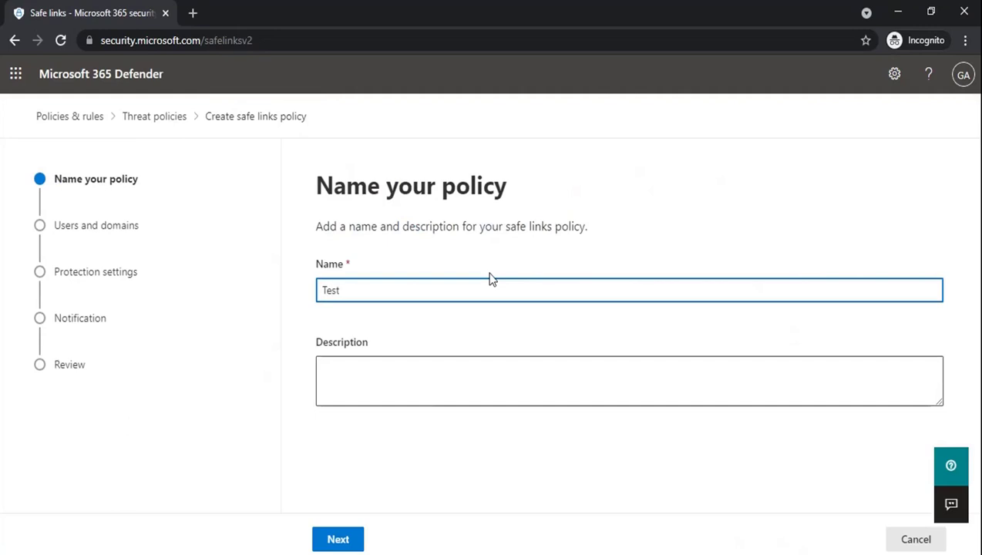
{"action": "left_click", "coordinate": [343, 539]}
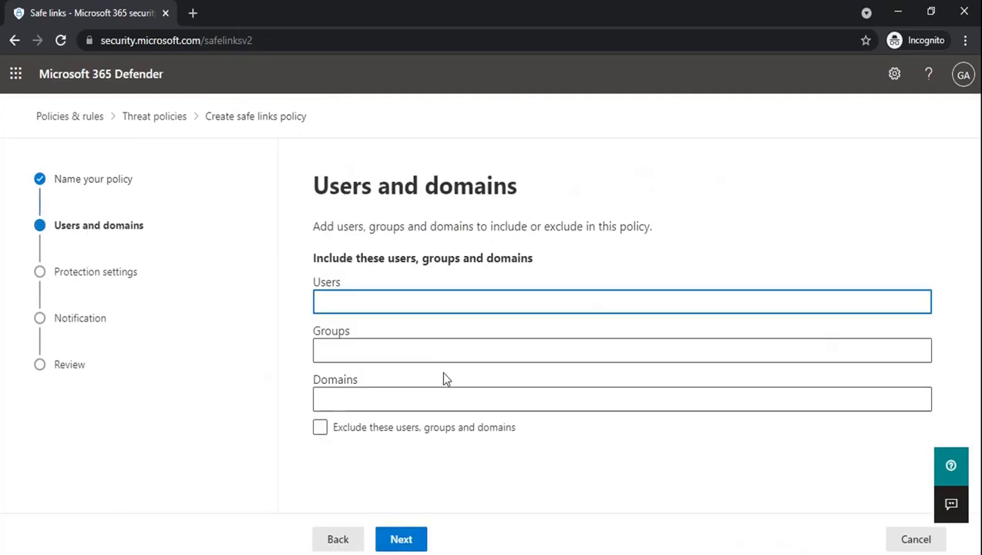
{"action": "left_click", "coordinate": [313, 262]}
{"action": "left_click_drag", "start_coordinate": [312, 262], "coordinate": [545, 267]}
{"action": "left_click", "coordinate": [546, 267]}
- Include User B in the policy's users
{"action": "left_click", "coordinate": [316, 307]}
{"action": "type", "text": "users"}
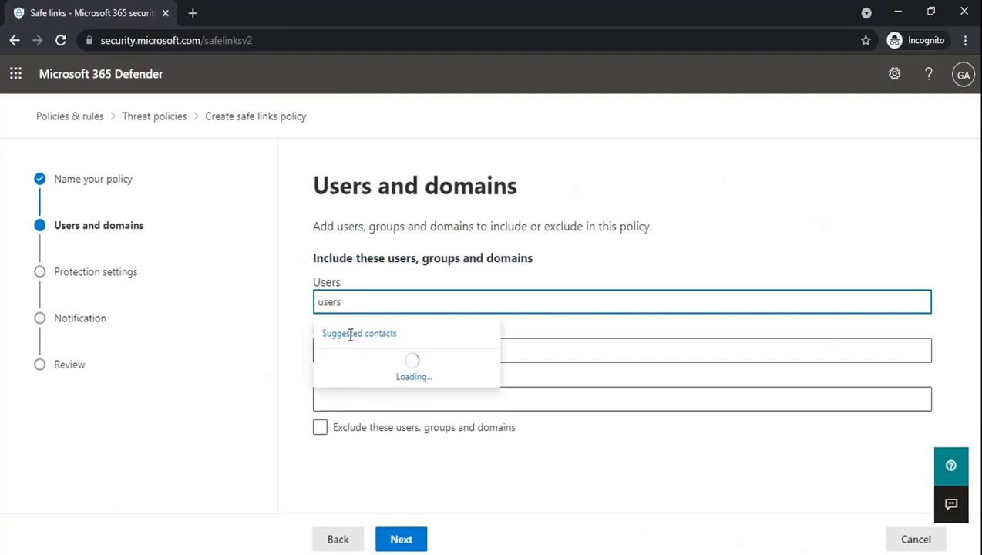
{"action": "key", "text": "BackSpace"}
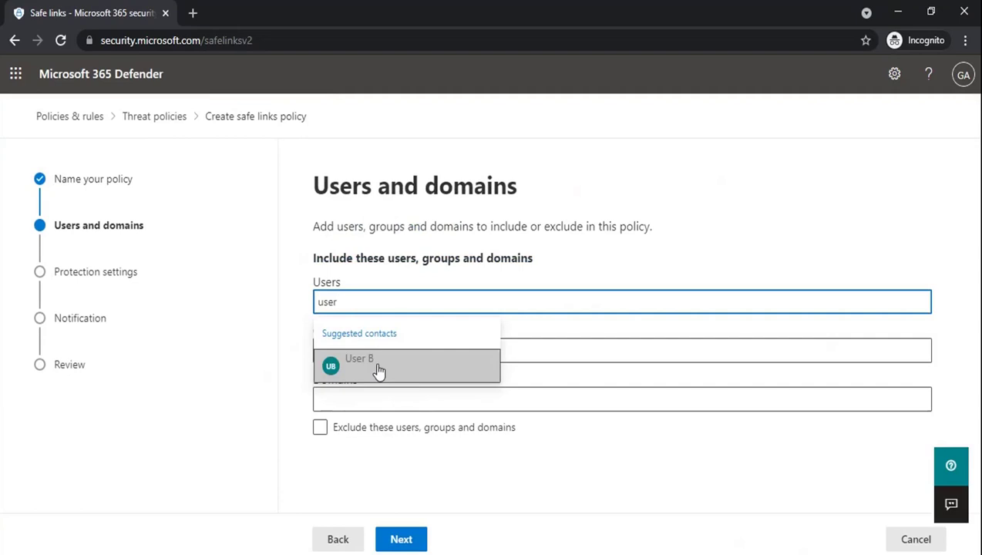
{"action": "left_click", "coordinate": [376, 371]}
{"action": "left_click", "coordinate": [376, 423]}
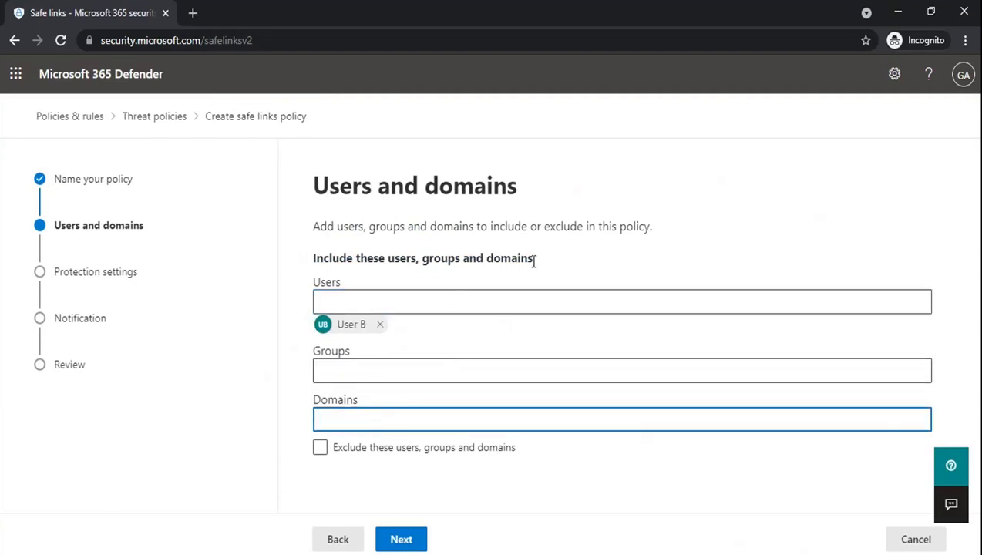
- Leave the exclusions off and continue to the protection settings
{"action": "left_click", "coordinate": [320, 448]}
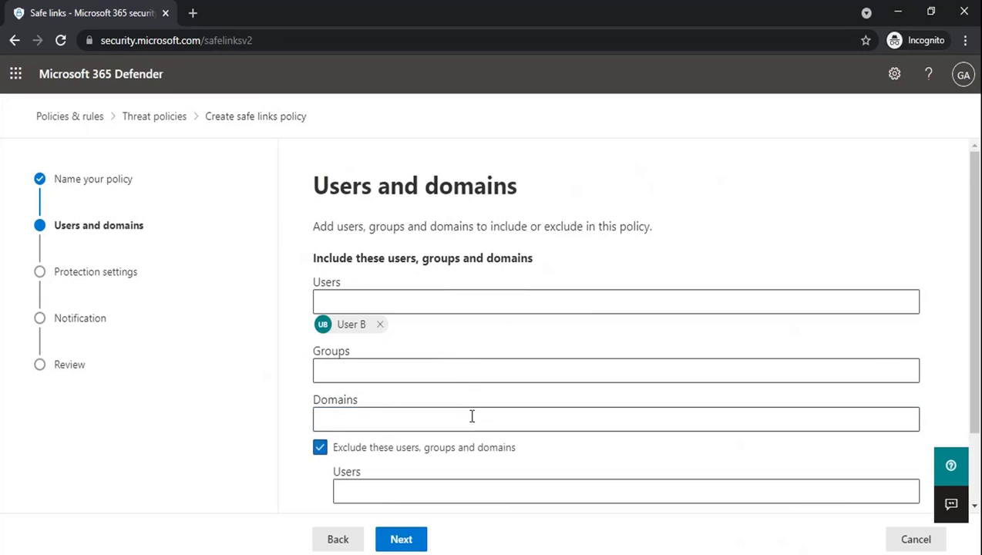
{"action": "scroll", "coordinate": [470, 416], "scroll_direction": "down", "scroll_amount": 2}
{"action": "left_click", "coordinate": [373, 450]}
{"action": "left_click", "coordinate": [367, 500]}
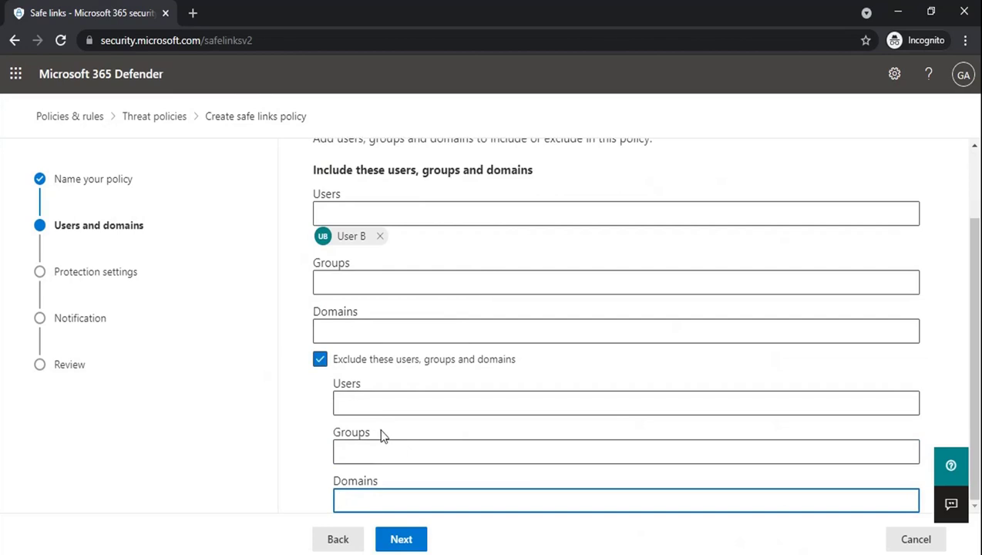
{"action": "left_click", "coordinate": [325, 373]}
{"action": "left_click", "coordinate": [322, 362]}
{"action": "left_click", "coordinate": [402, 538]}
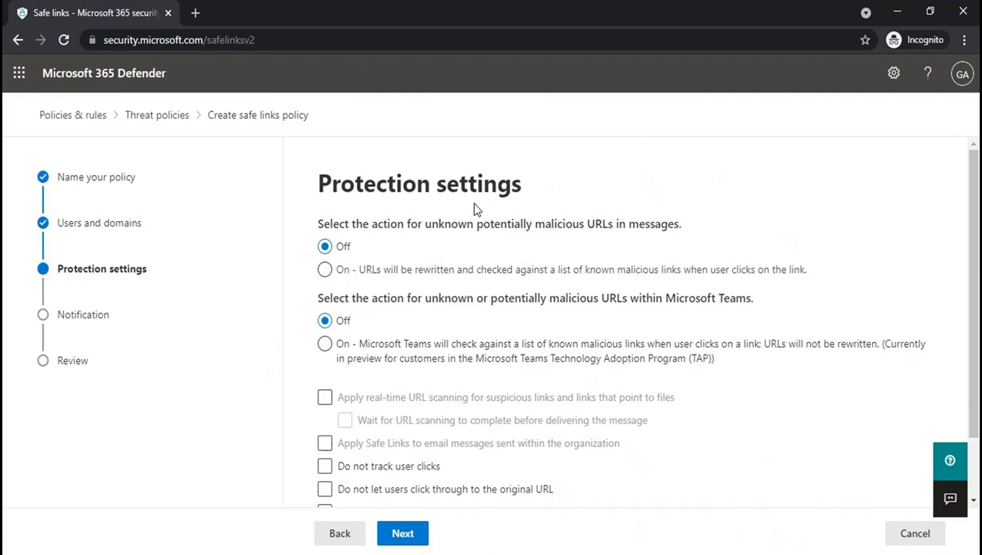
- Turn on malicious URL checking for messages and Teams, with real-time URL scanning
{"action": "left_click", "coordinate": [325, 270]}
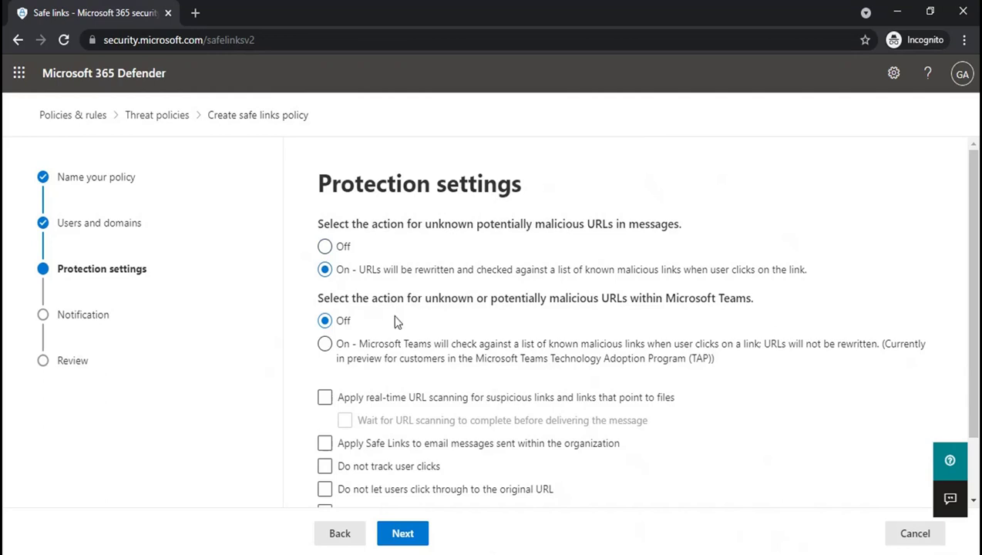
{"action": "left_click", "coordinate": [324, 344]}
{"action": "scroll", "coordinate": [291, 351], "scroll_direction": "down", "scroll_amount": 1}
{"action": "left_click", "coordinate": [338, 330]}
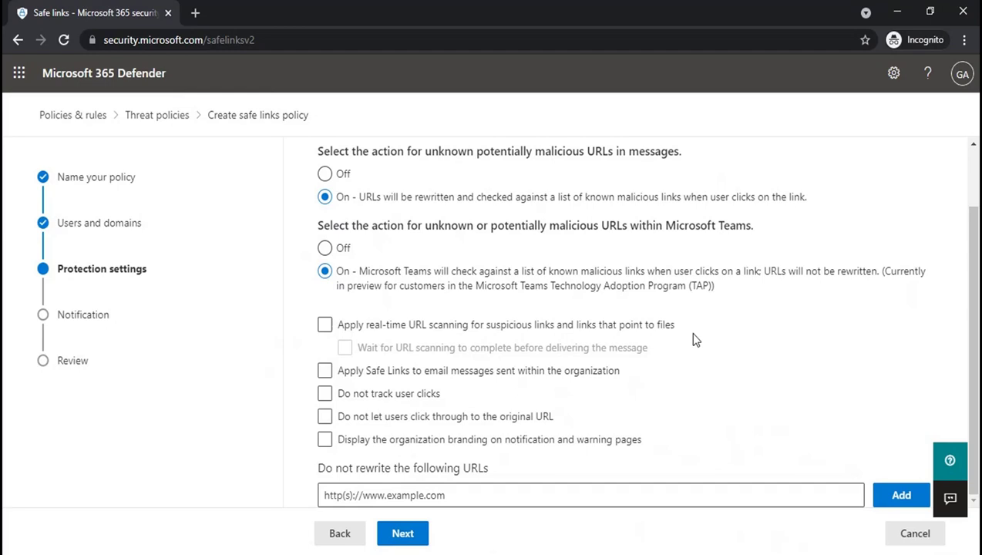
{"action": "left_click", "coordinate": [325, 324]}
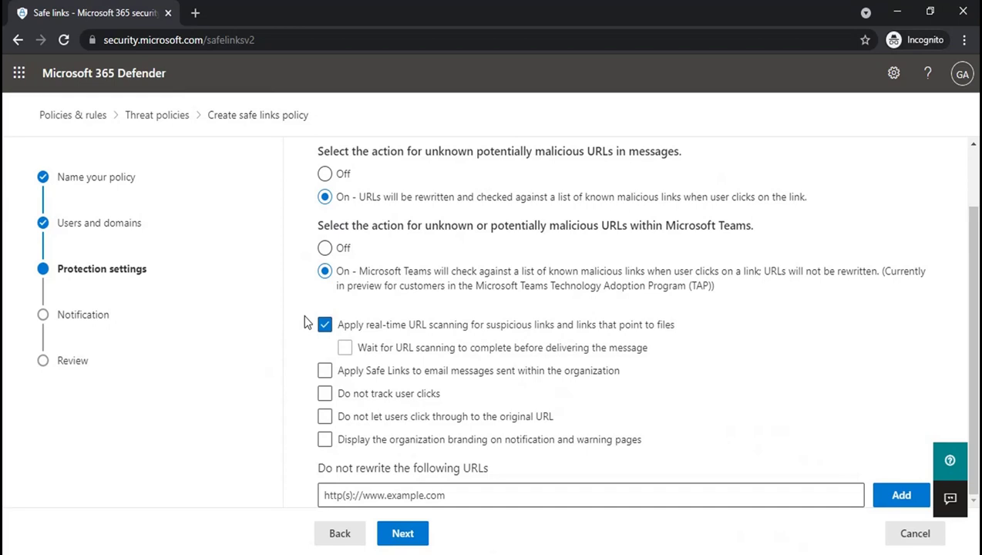
- Enable Wait for URL scanning, Do not let users click through, and organization branding
{"action": "left_click", "coordinate": [345, 348]}
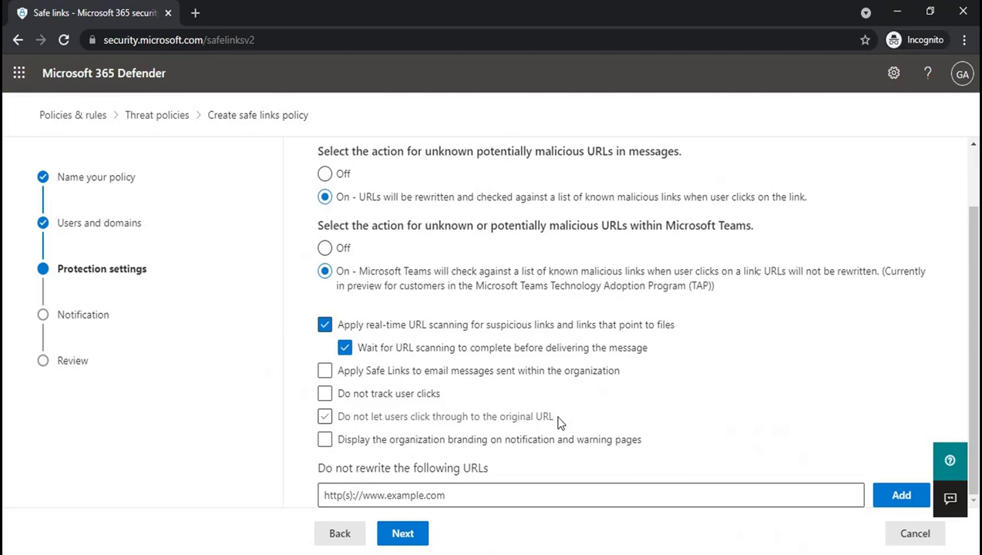
{"action": "left_click", "coordinate": [324, 416]}
{"action": "left_click", "coordinate": [325, 439]}
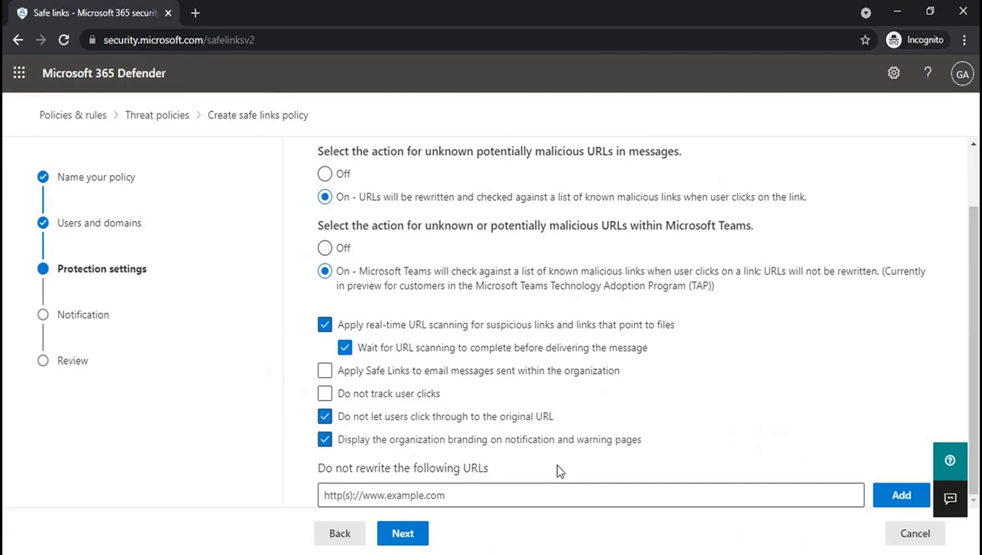
{"action": "left_click", "coordinate": [467, 497]}
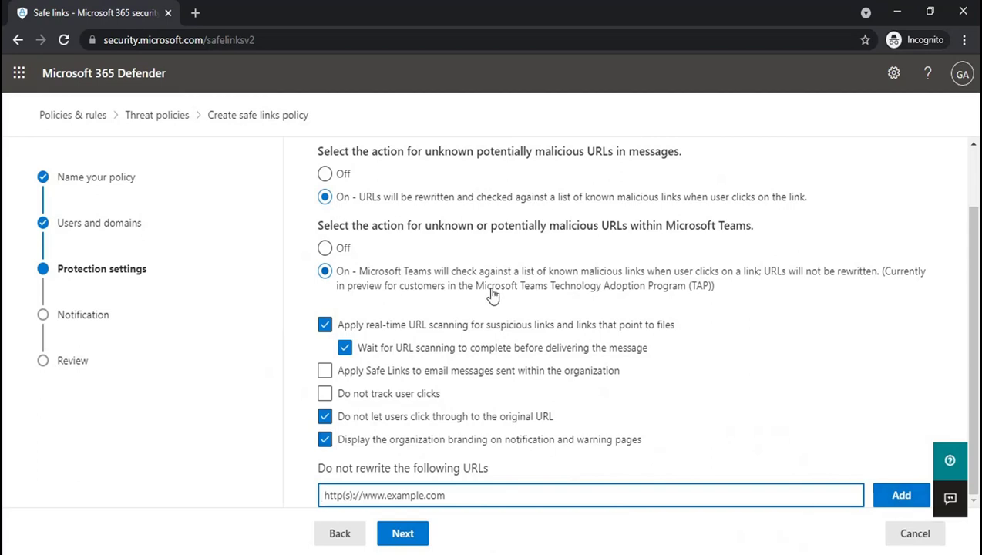
{"action": "scroll", "coordinate": [490, 293], "scroll_direction": "up", "scroll_amount": 1}
{"action": "scroll", "coordinate": [484, 318], "scroll_direction": "down", "scroll_amount": 1}
{"action": "left_click", "coordinate": [405, 539]}
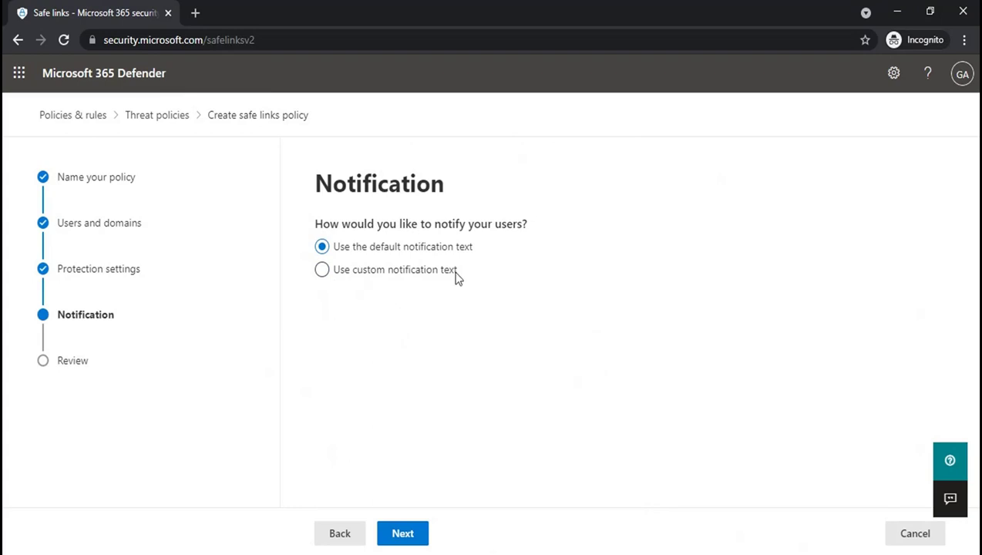
- Try custom notification text, then go back to the default notification text
{"action": "left_click", "coordinate": [331, 269]}
{"action": "left_click", "coordinate": [399, 357]}
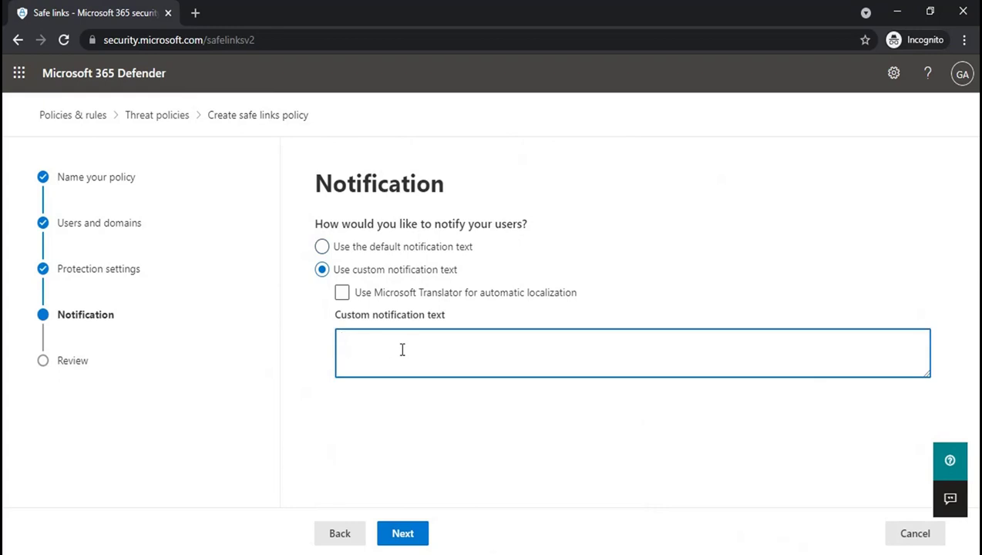
{"action": "left_click", "coordinate": [321, 246]}
{"action": "left_click", "coordinate": [402, 533]}
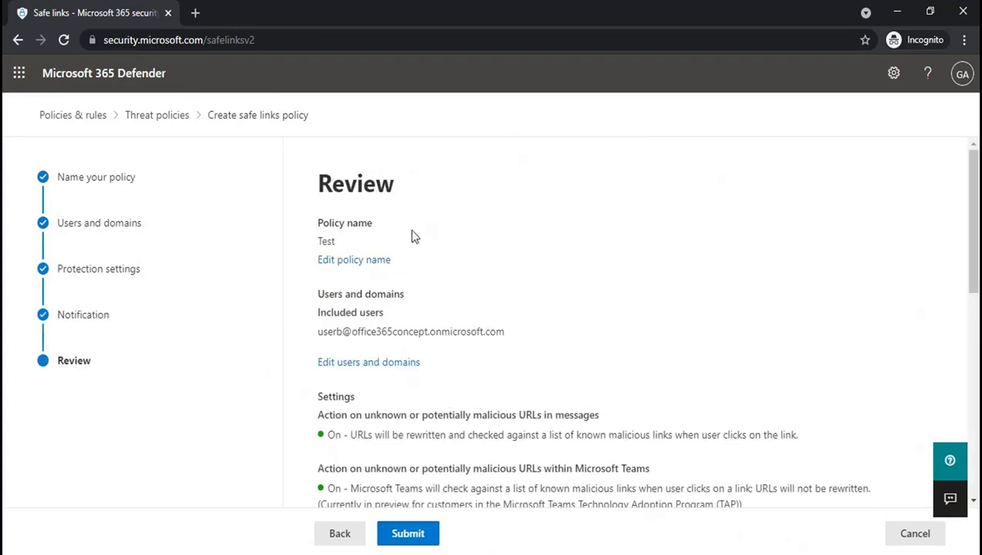
{"action": "scroll", "coordinate": [493, 389], "scroll_direction": "down", "scroll_amount": 10}
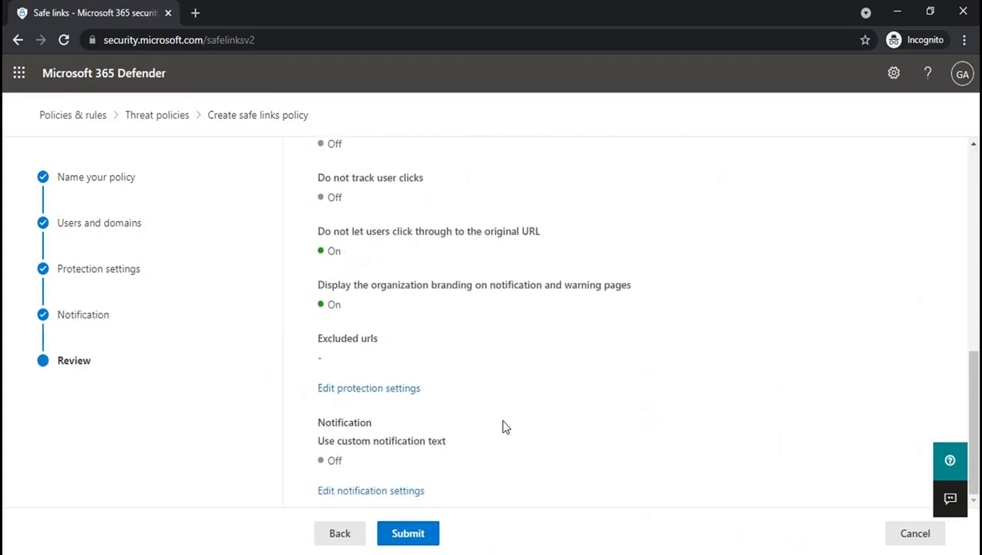
{"action": "scroll", "coordinate": [501, 426], "scroll_direction": "up", "scroll_amount": 10}
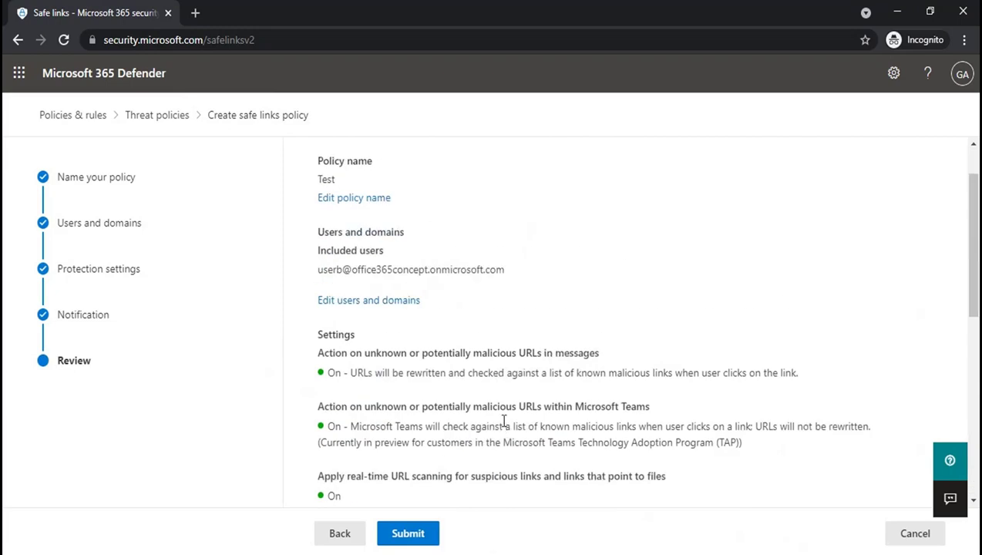
{"action": "scroll", "coordinate": [502, 426], "scroll_direction": "down", "scroll_amount": 10}
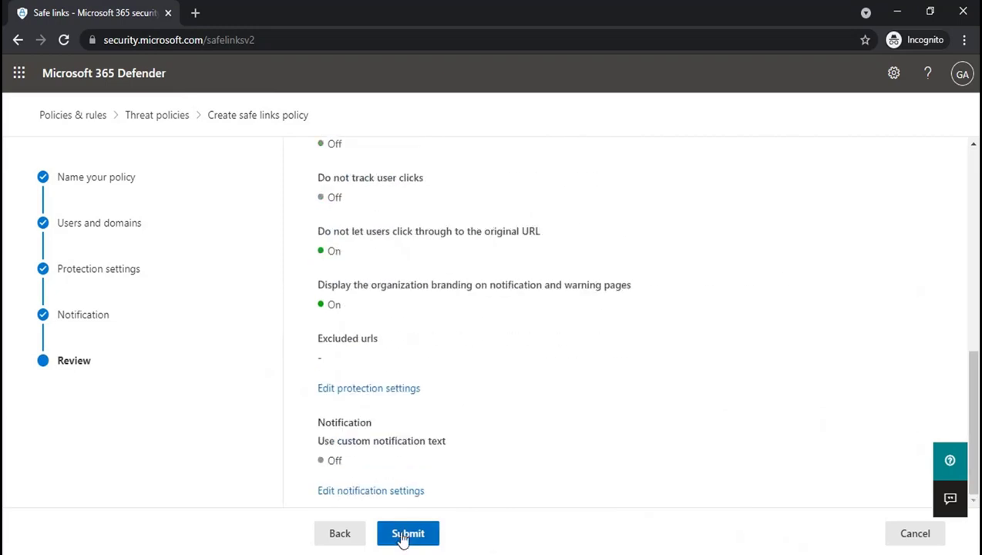